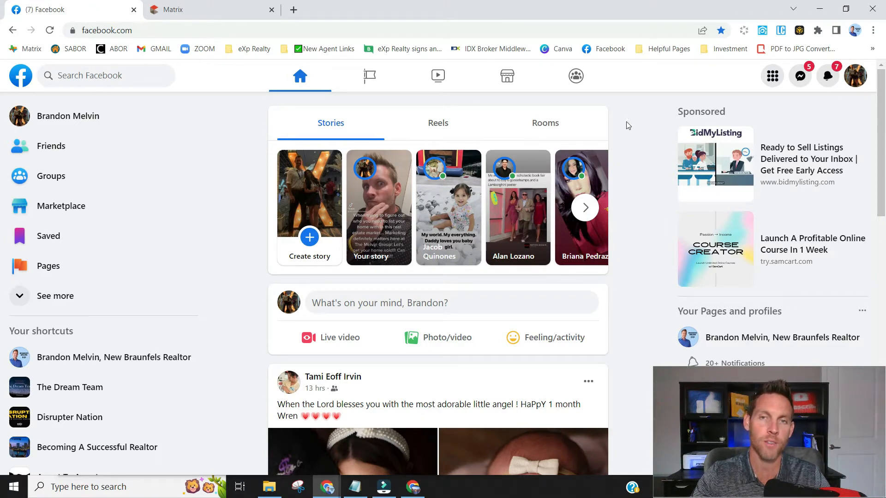
- Start a new Marketplace listing and choose the Home for Sale or Rent type
click(507, 81)
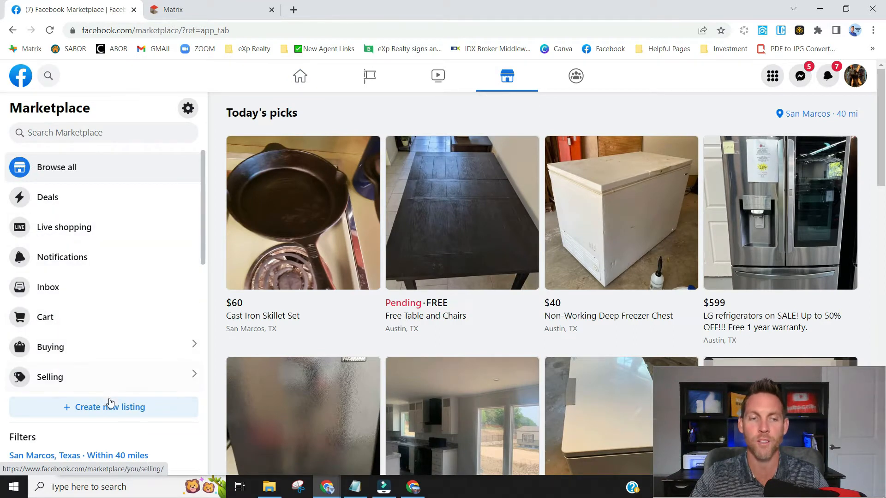
click(116, 412)
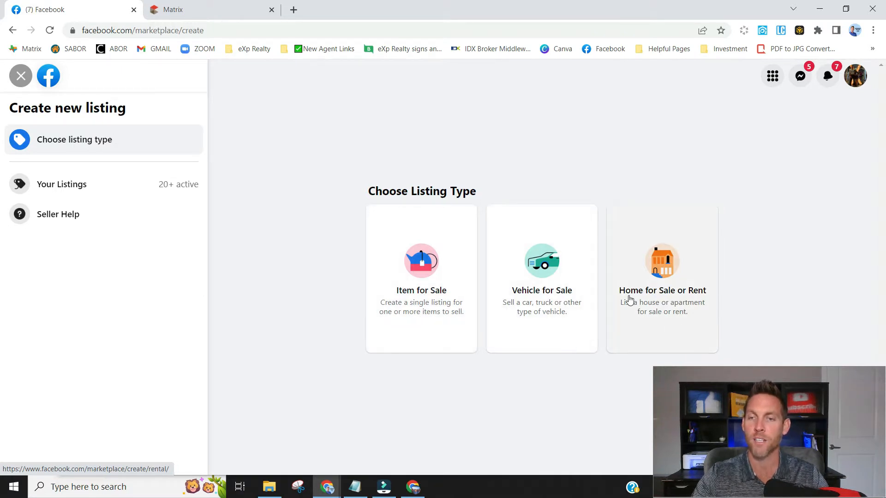
click(667, 265)
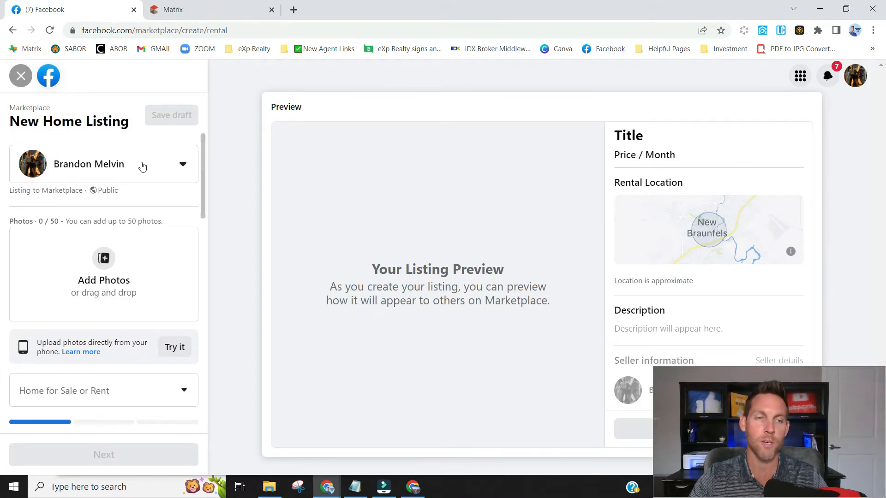
- Upload the ten house photos to the home listing
click(103, 263)
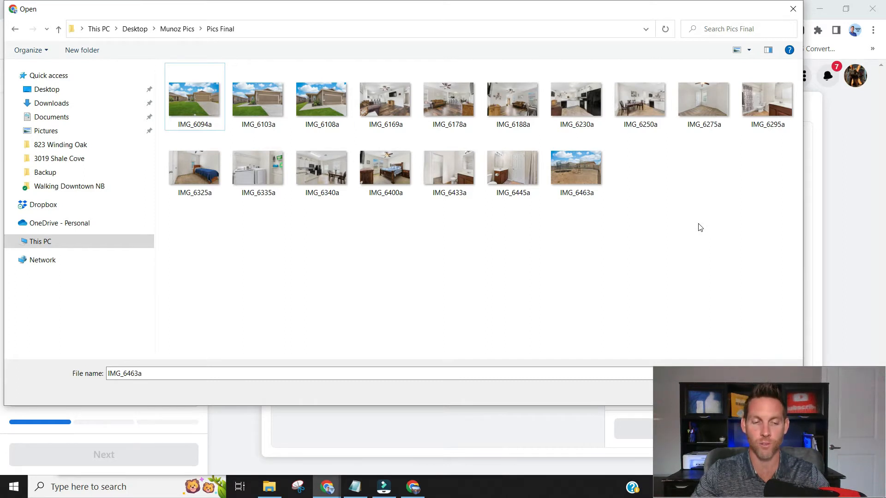
click(272, 109)
double_click(308, 99)
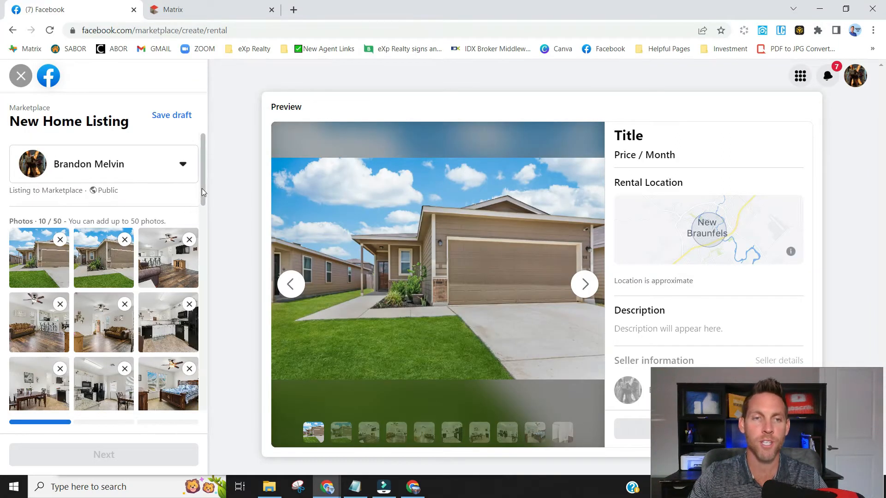
- Swap the first two photos so the second becomes the cover image
scroll(201, 188, down, 2)
drag(77, 196, 46, 383)
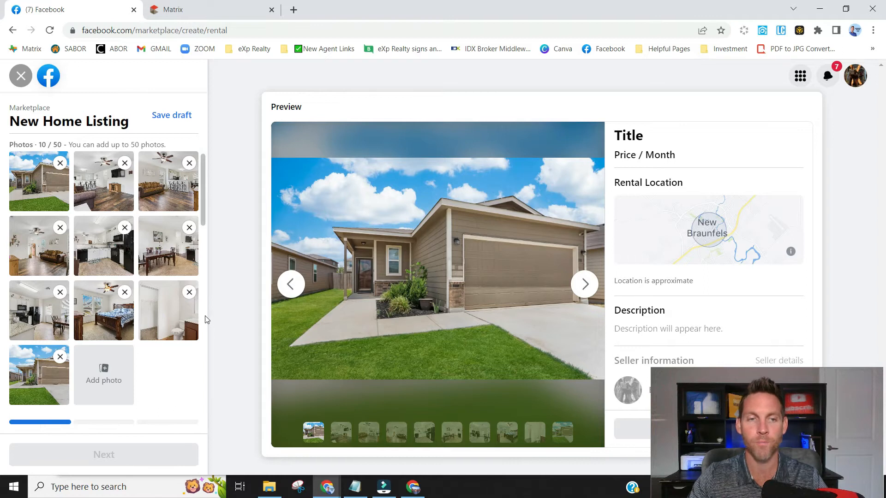
scroll(206, 319, down, 4)
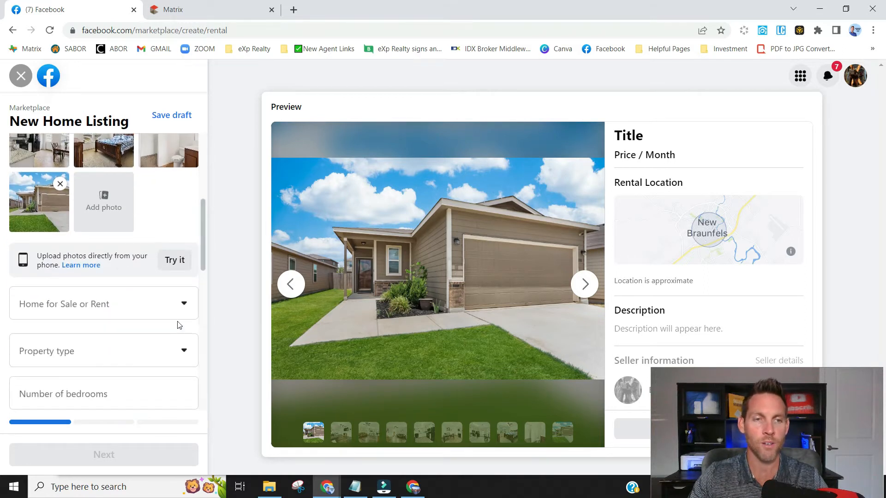
click(182, 301)
- Mark the home For Sale and set the property type to House
click(42, 355)
click(174, 353)
click(185, 398)
scroll(185, 326, down, 1)
scroll(184, 326, down, 1)
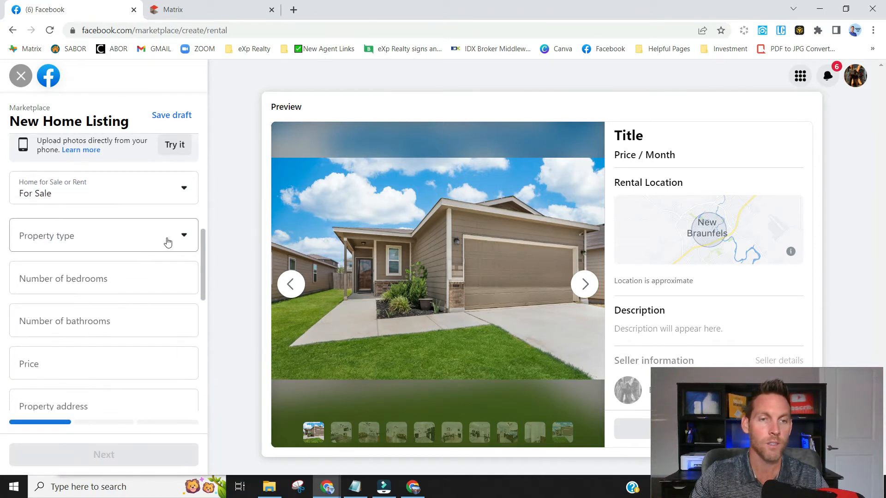
click(178, 237)
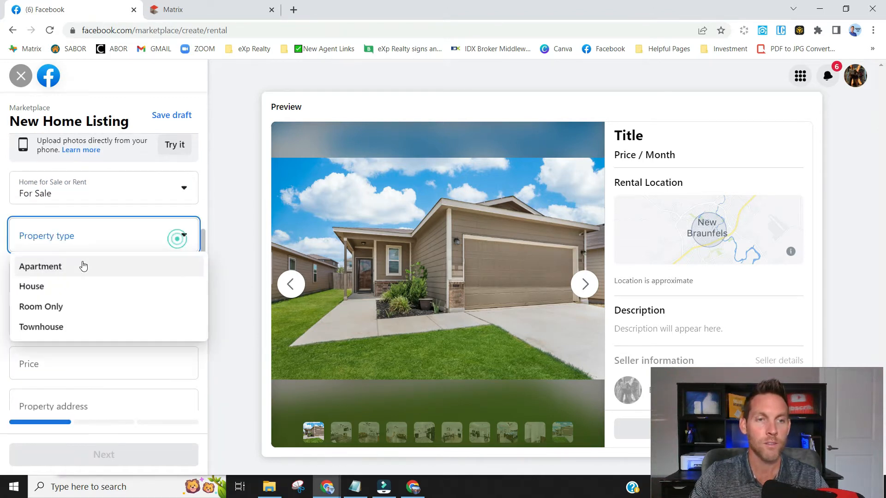
click(36, 288)
- Enter 3 bedrooms, 2 bathrooms and a price of $289,000
click(179, 274)
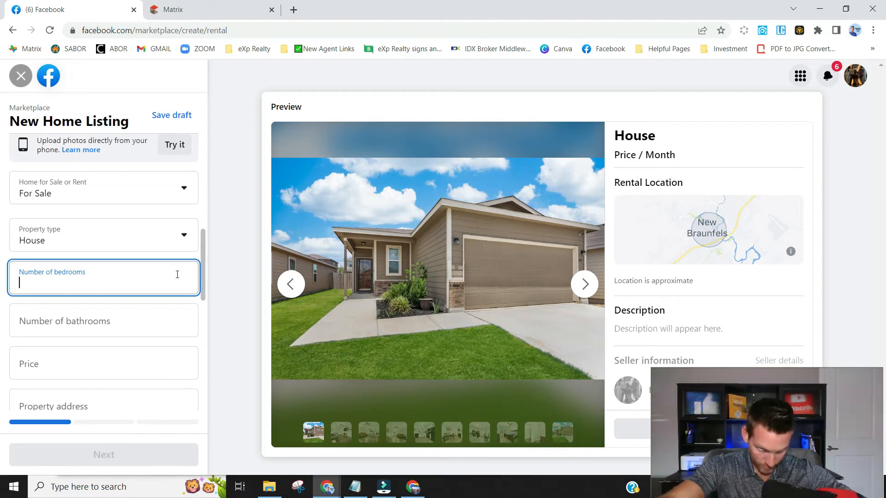
text(3)
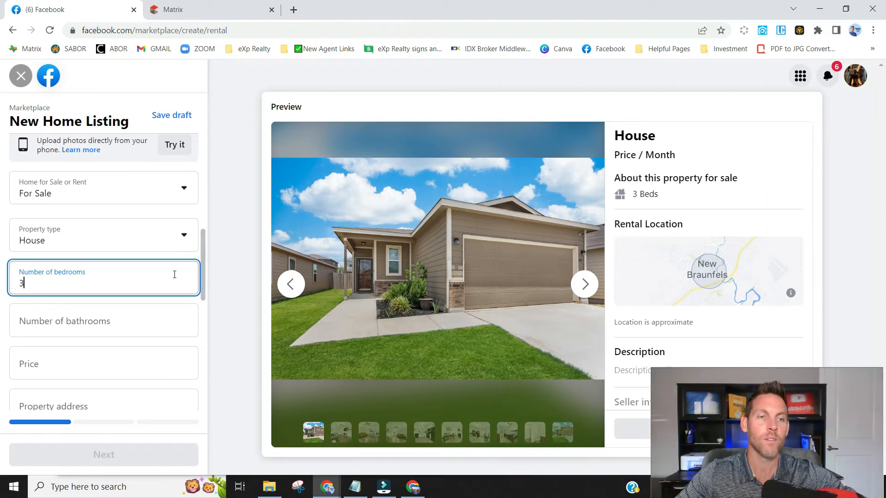
click(168, 323)
text(2)
click(76, 368)
text(289000)
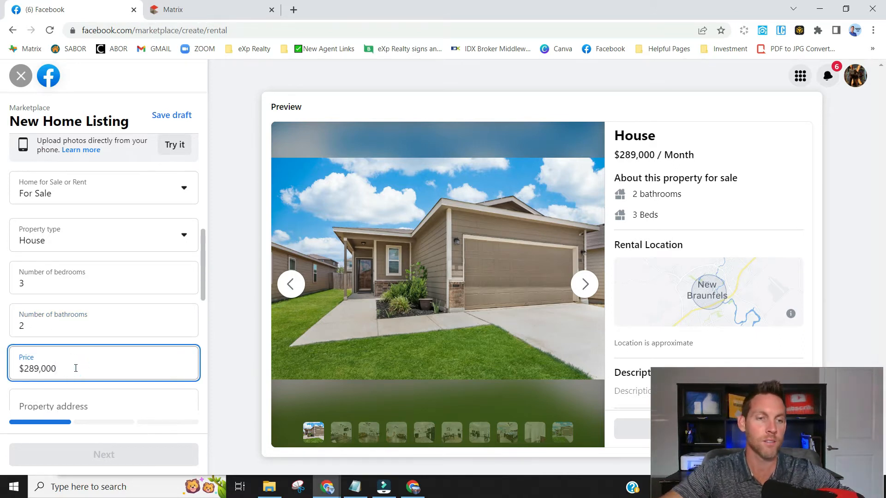
scroll(124, 300, down, 2)
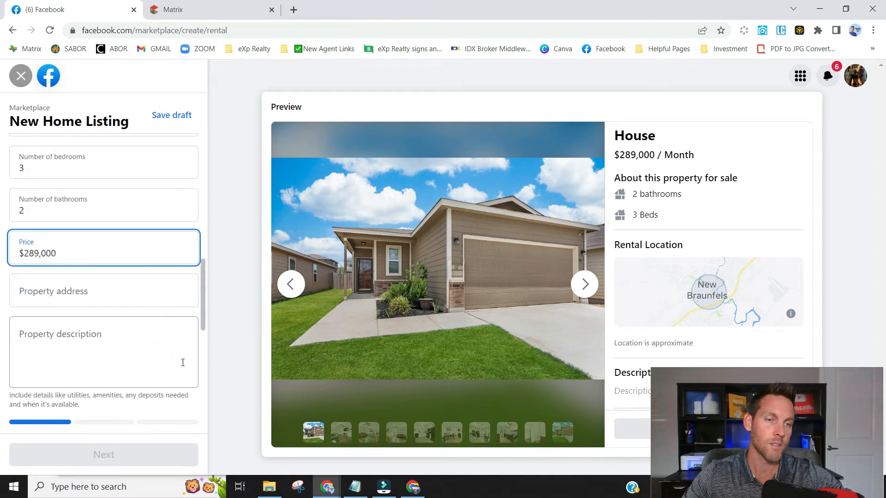
click(121, 302)
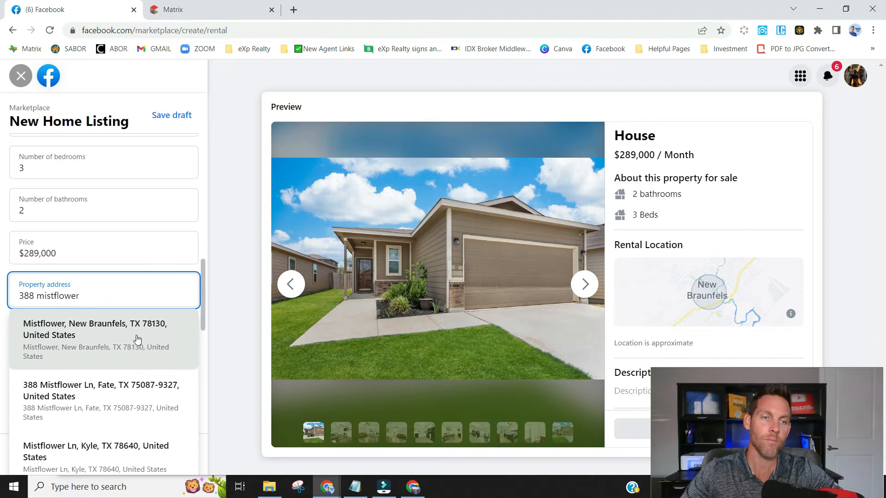
click(134, 335)
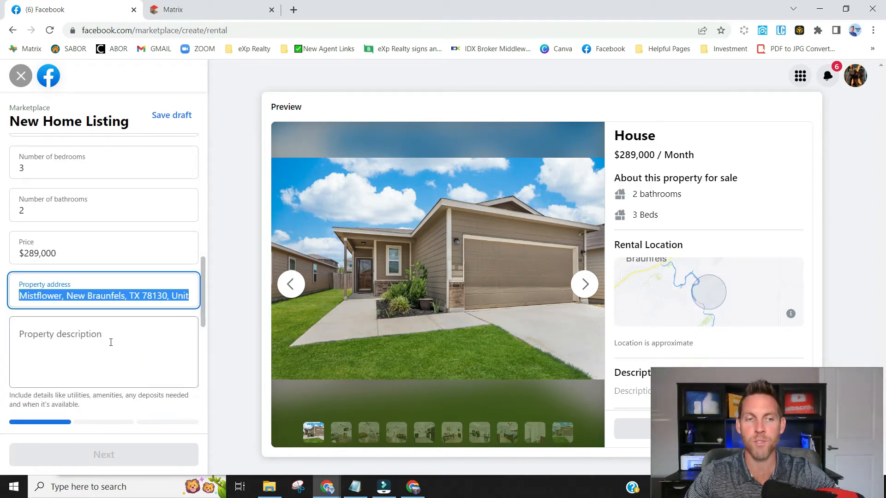
- Copy the Public Remarks from the Matrix listing page
click(226, 11)
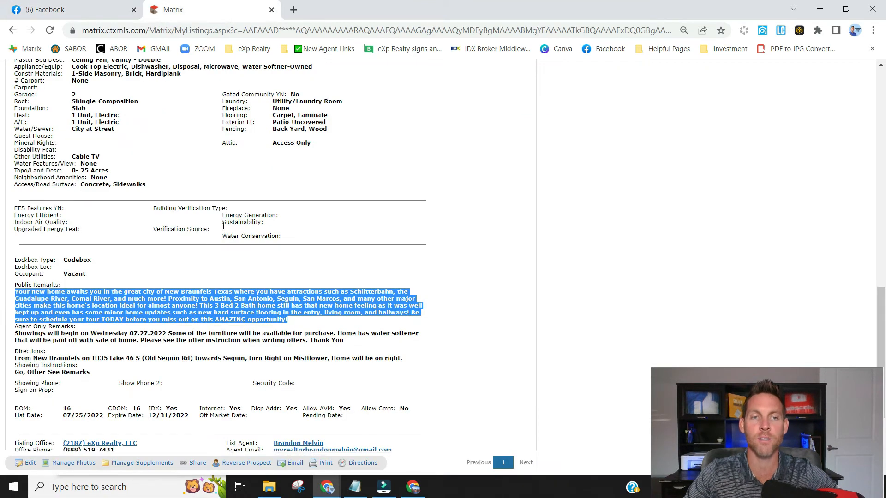
right_click(222, 301)
click(249, 307)
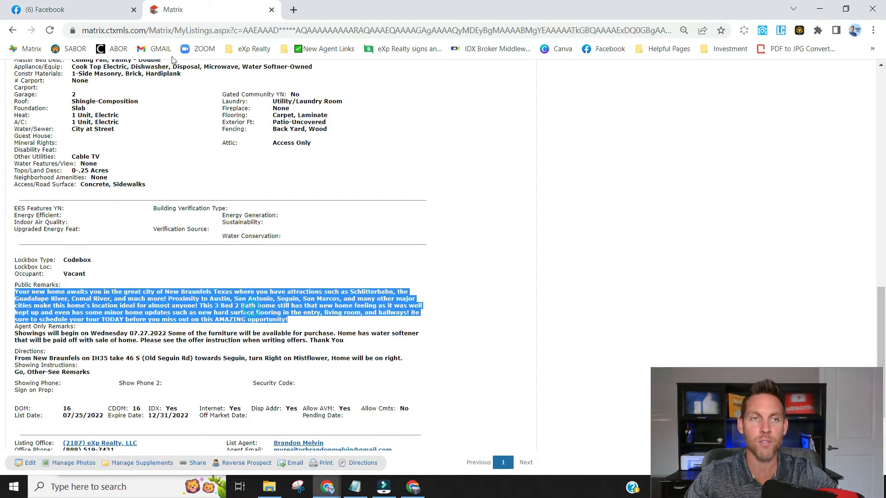
click(83, 7)
- Paste the remarks as the property description and enter 1197 square feet
right_click(83, 343)
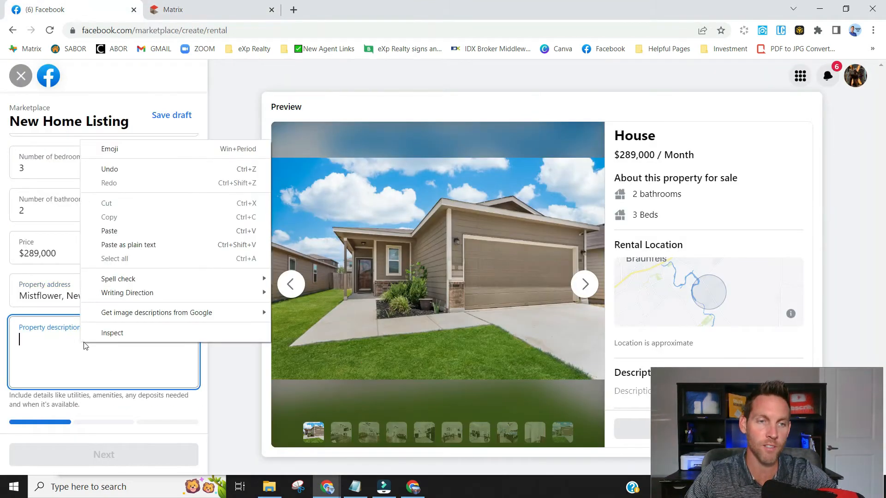
click(111, 231)
scroll(164, 276, down, 4)
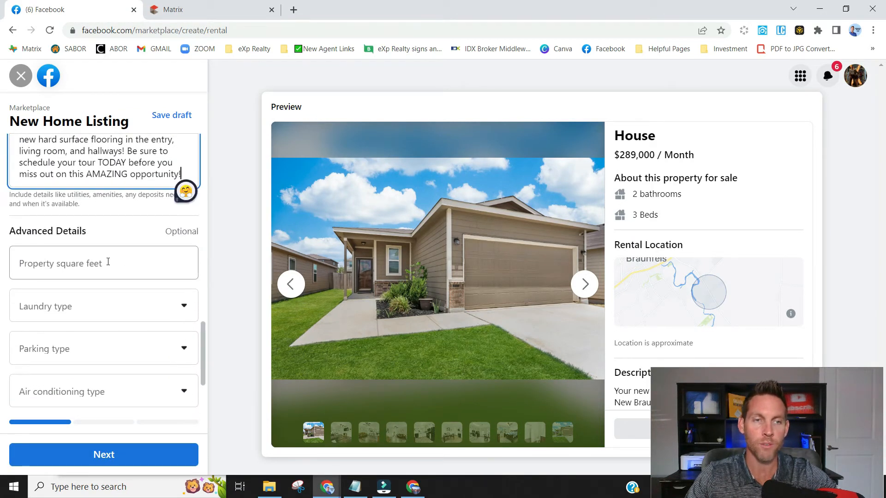
click(108, 262)
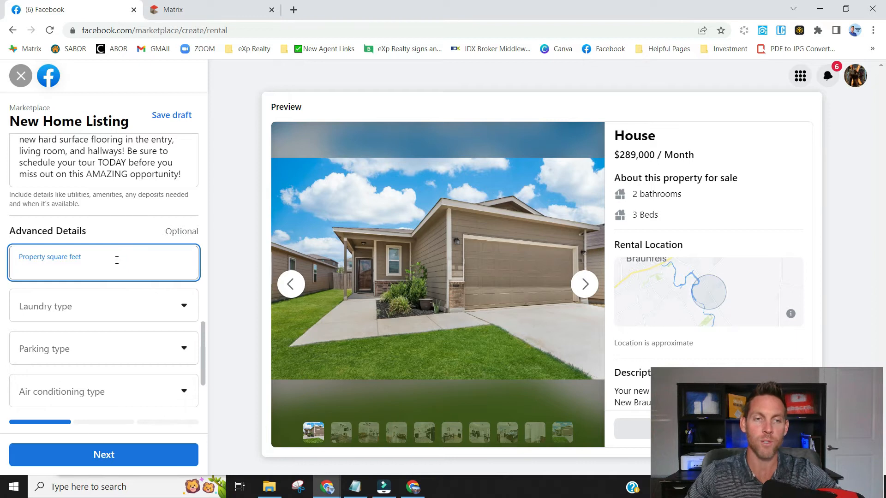
text(1197)
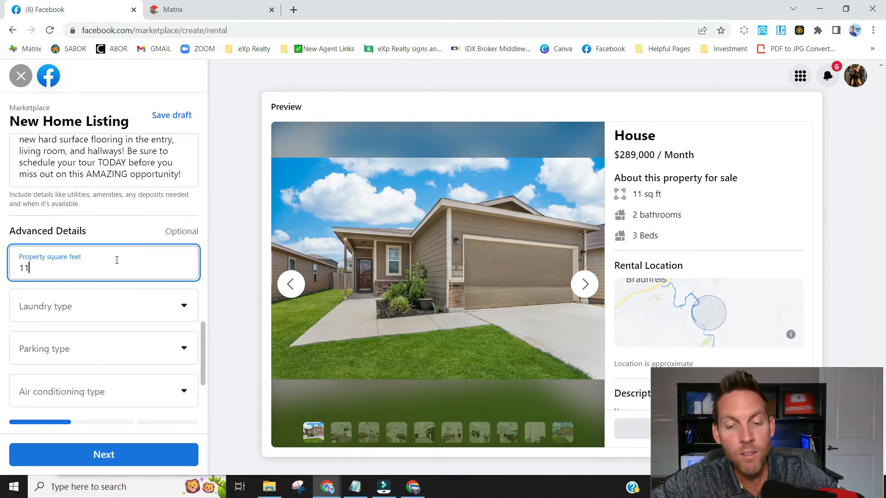
- Set laundry to In-unit, Parking available, AC available and Central heating
click(124, 304)
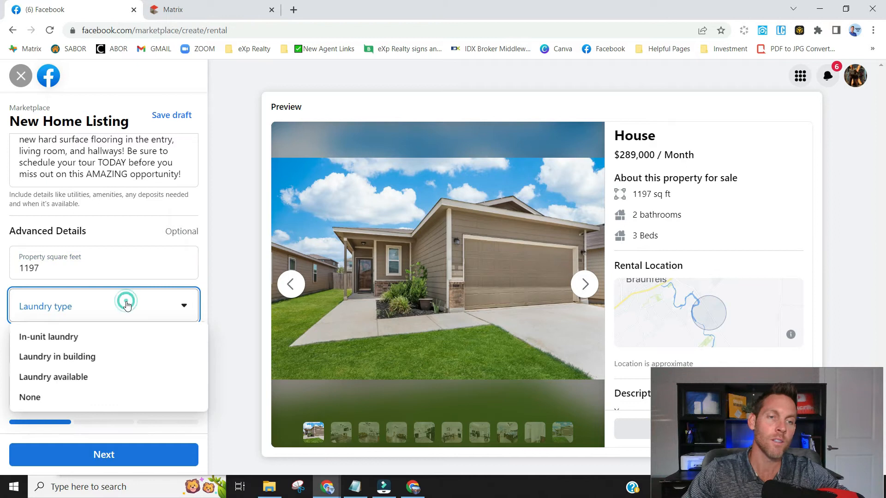
click(79, 341)
click(184, 347)
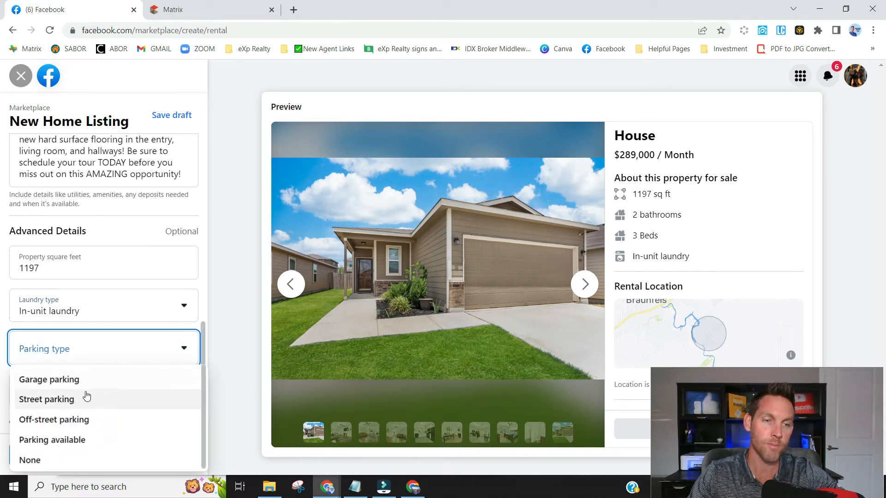
click(89, 441)
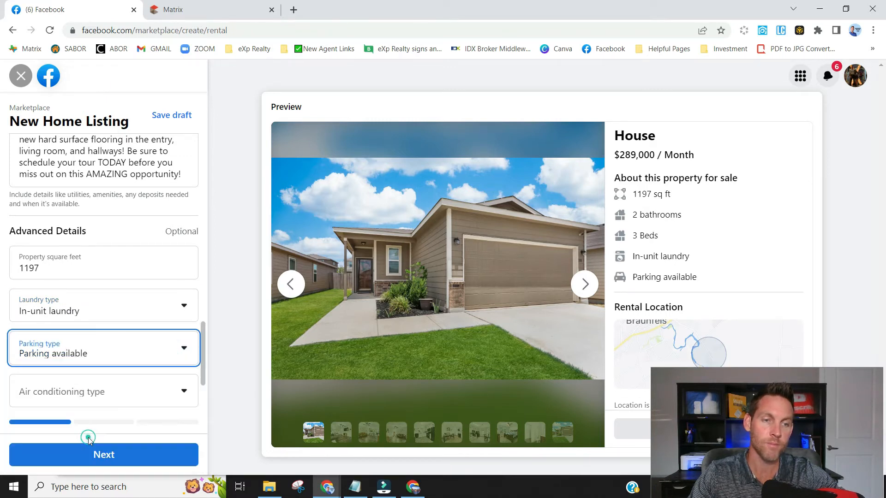
scroll(158, 273, down, 2)
click(181, 290)
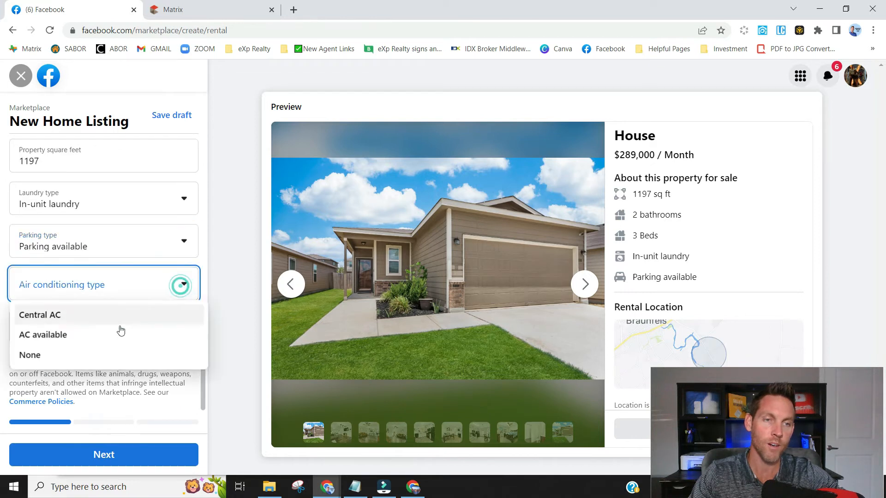
click(77, 336)
click(182, 336)
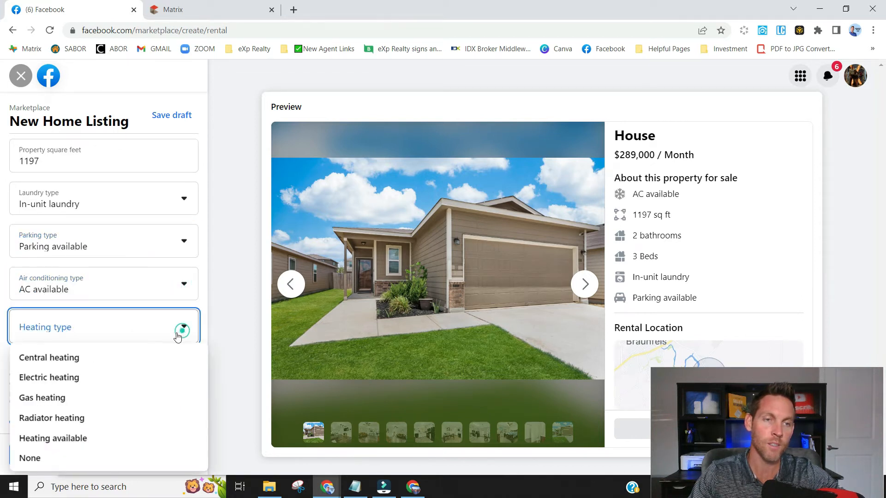
click(94, 365)
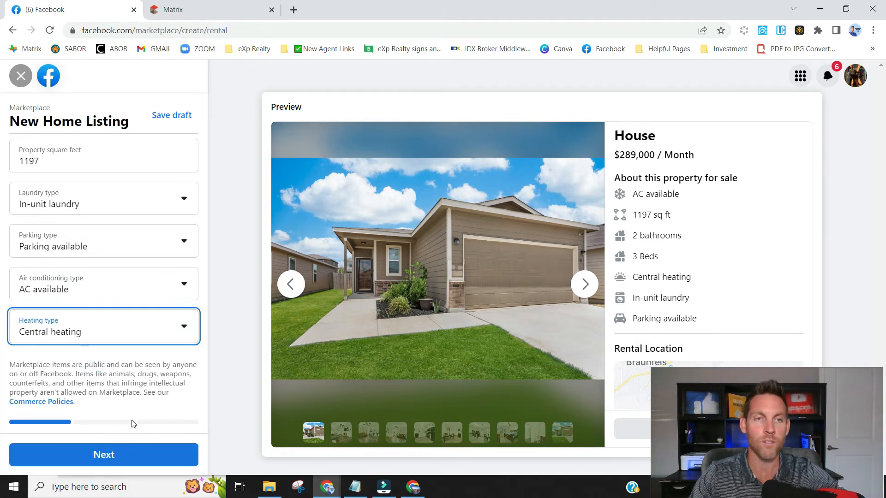
- Advance through the delivery method step to the List in more places step
click(107, 455)
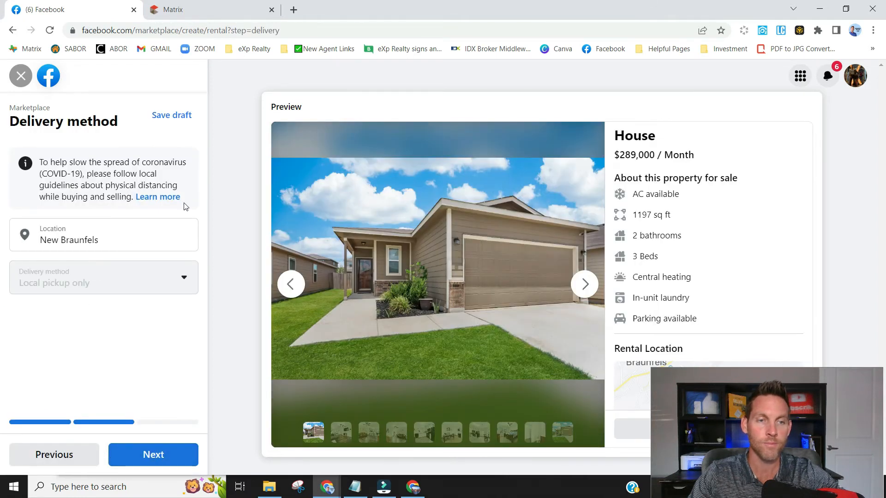
click(177, 463)
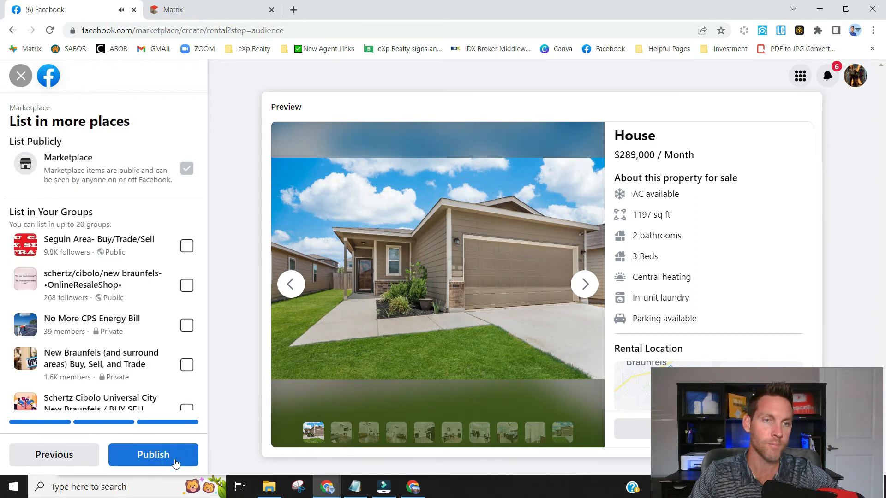